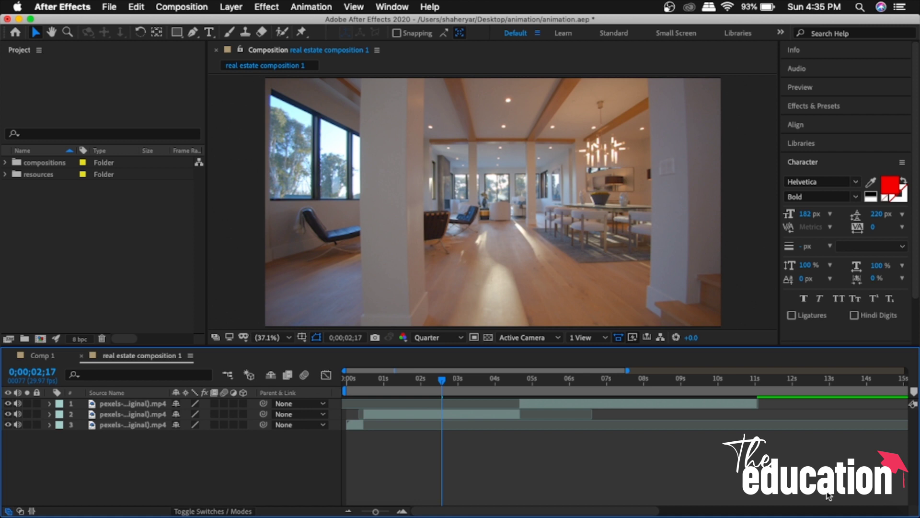
- Create a new 1920 x 1080 composition named "real estate composition 2" inside the compositions folder
click(30, 165)
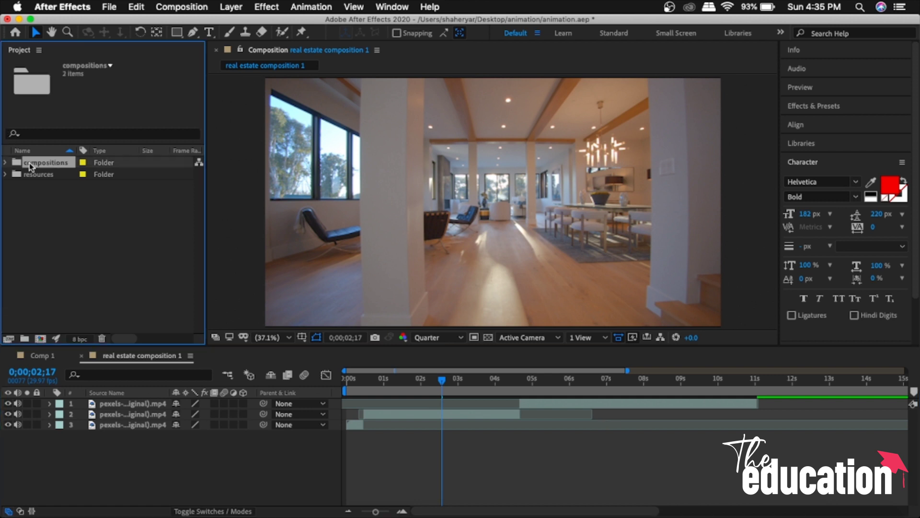
click(40, 339)
text(real estate composition 2)
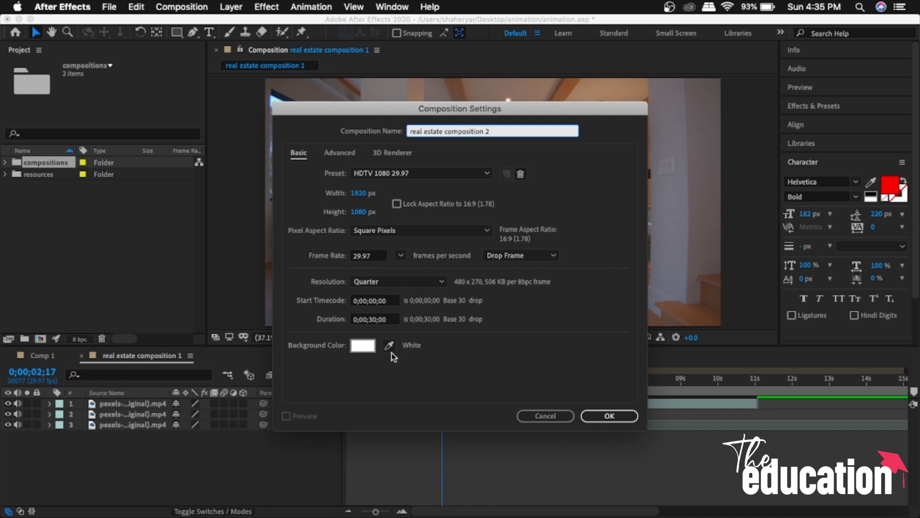
click(599, 416)
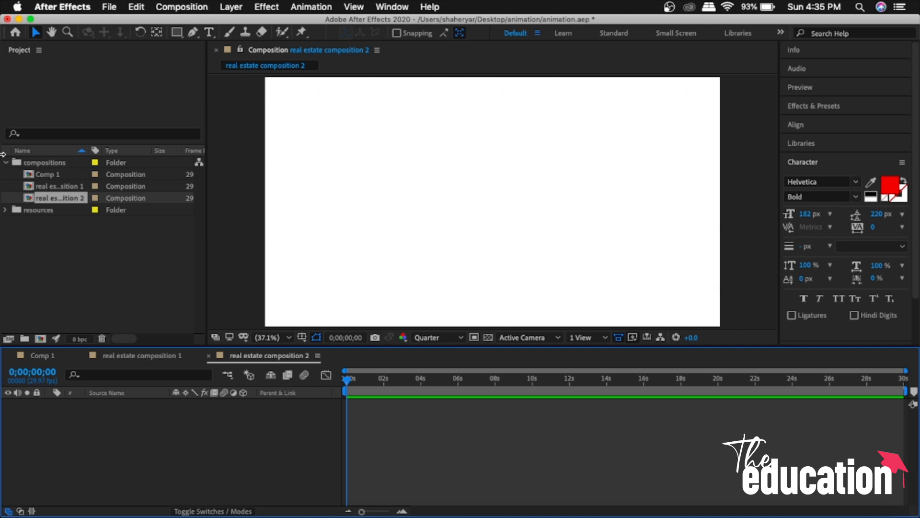
- Add the house exterior clip, the first one in the videos folder, to the new composition as a layer
click(5, 210)
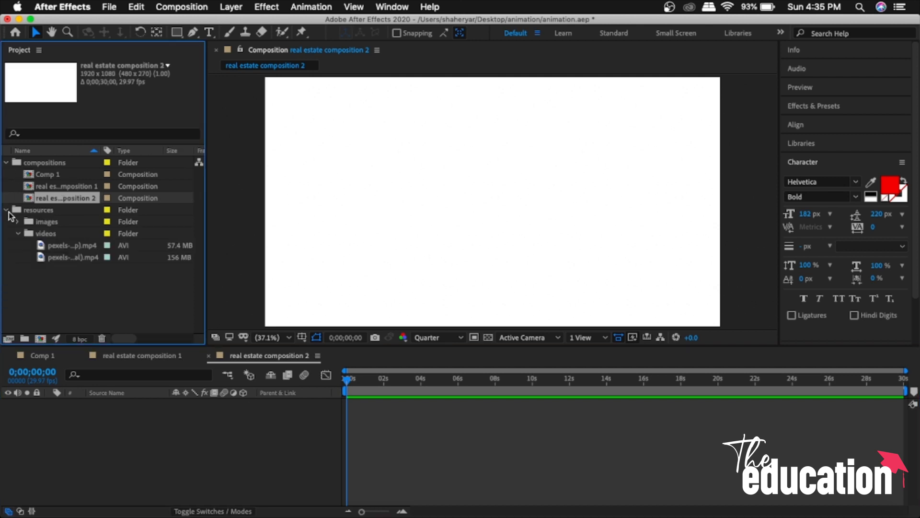
click(66, 246)
drag(66, 245, 623, 236)
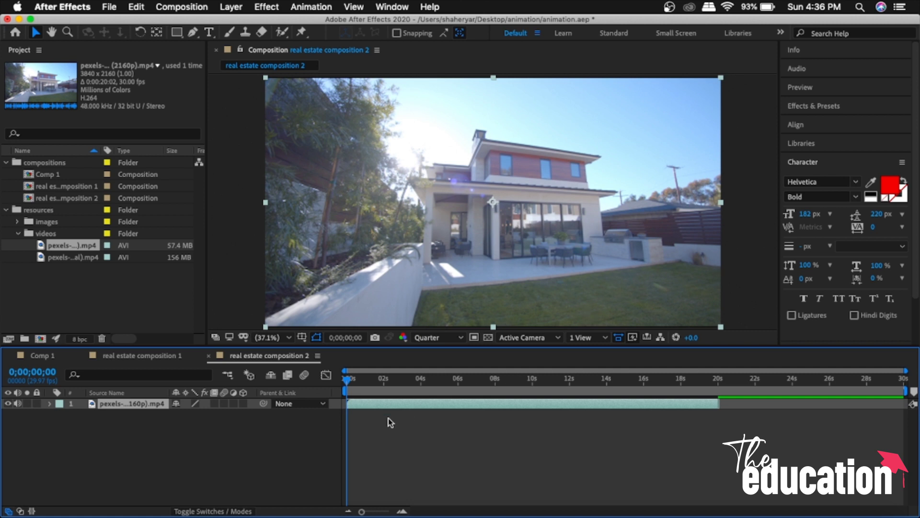
click(293, 447)
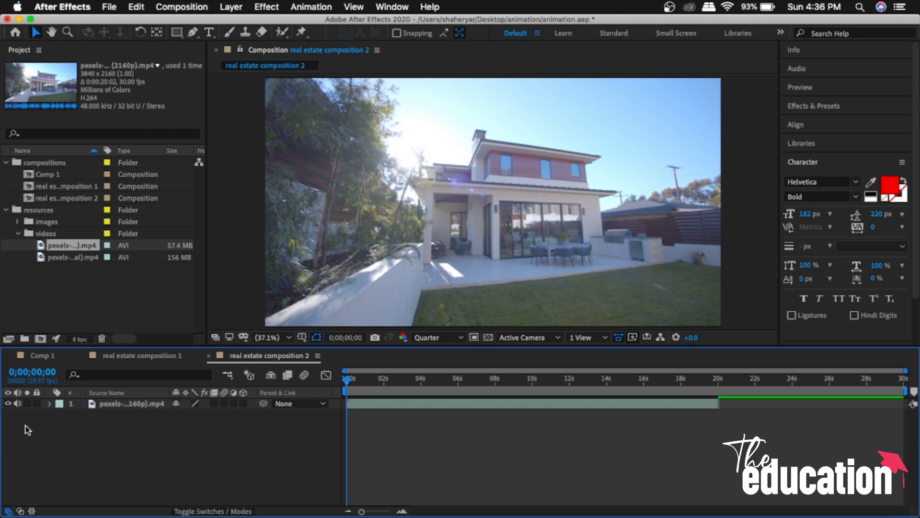
right_click(168, 439)
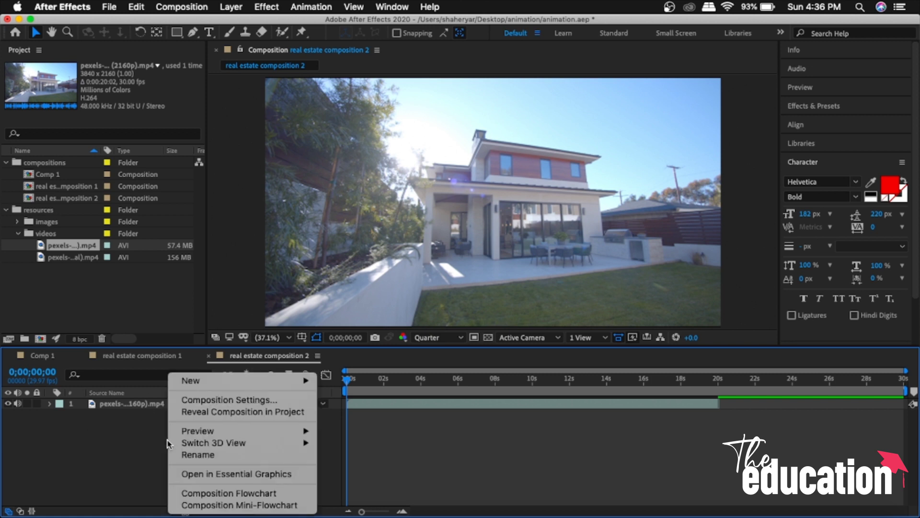
mouse_move(262, 382)
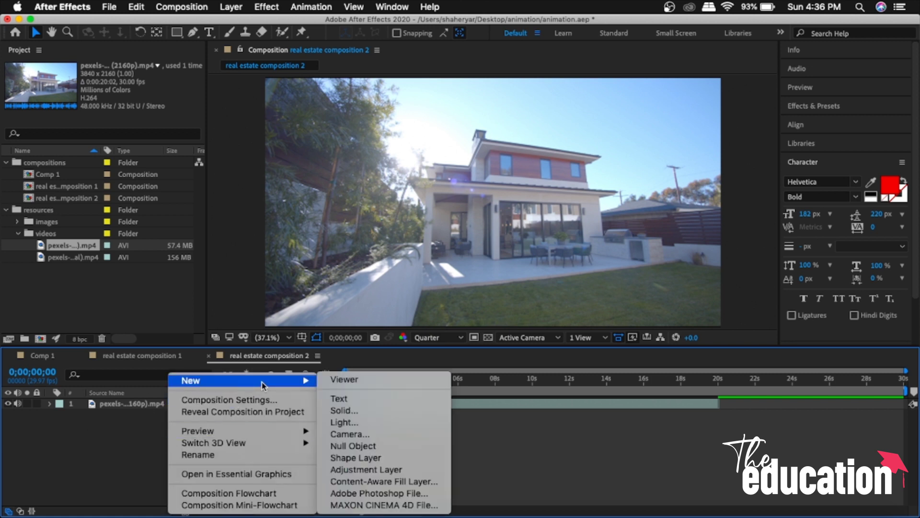
click(363, 411)
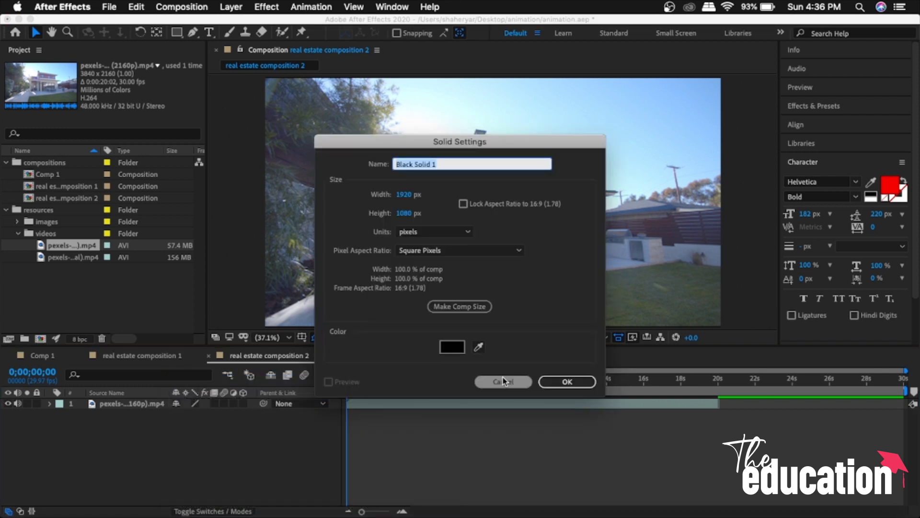
click(502, 377)
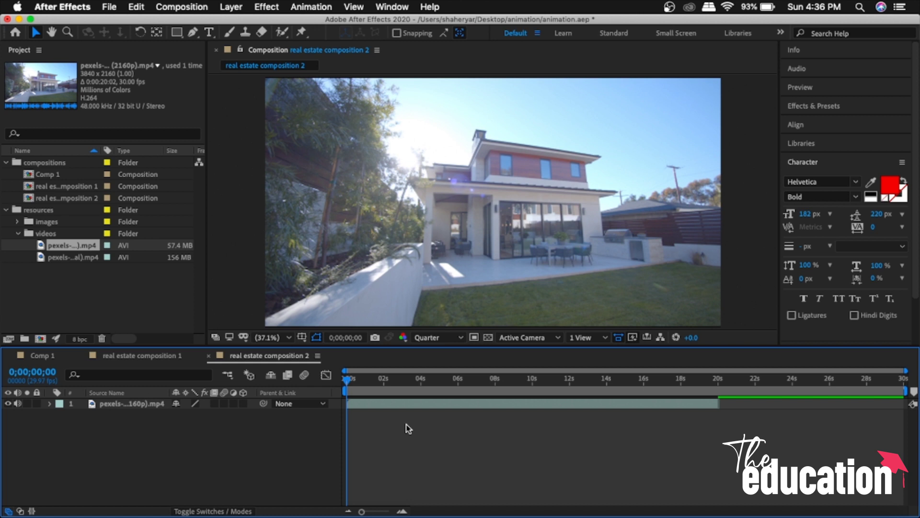
- Add a 1920 x 1080 black solid above the video layer and check its entry in the project's Solids folder
key(super+y)
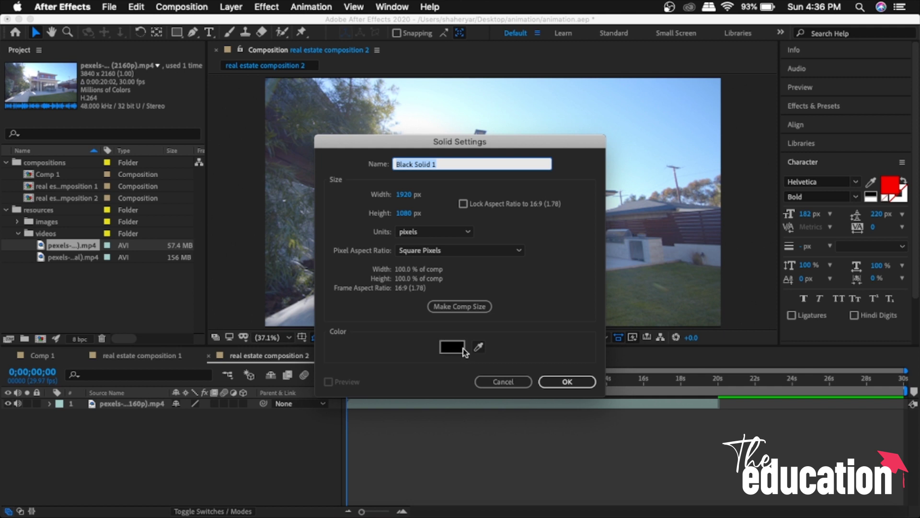
click(450, 164)
click(581, 381)
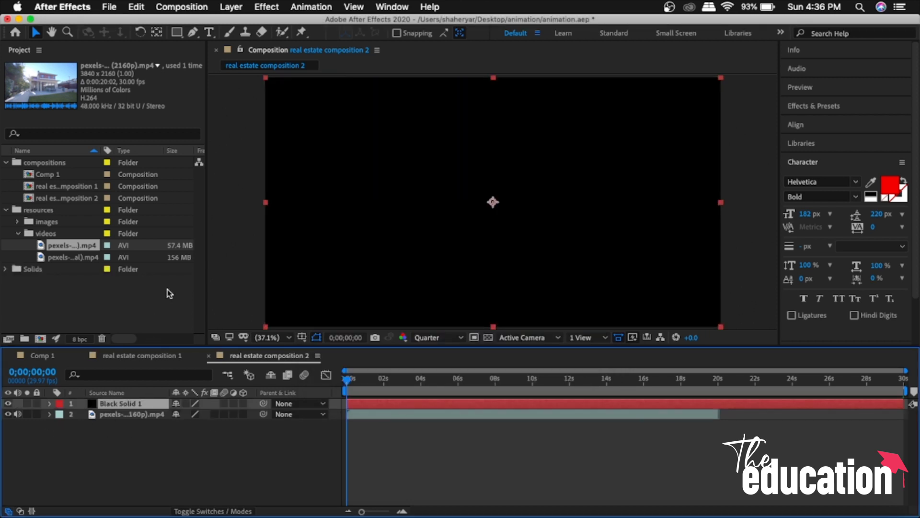
click(127, 415)
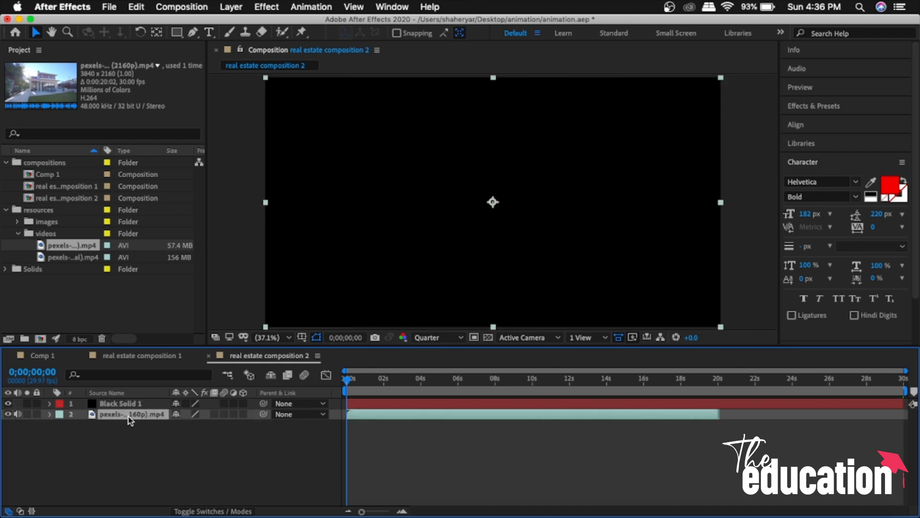
click(7, 270)
click(7, 269)
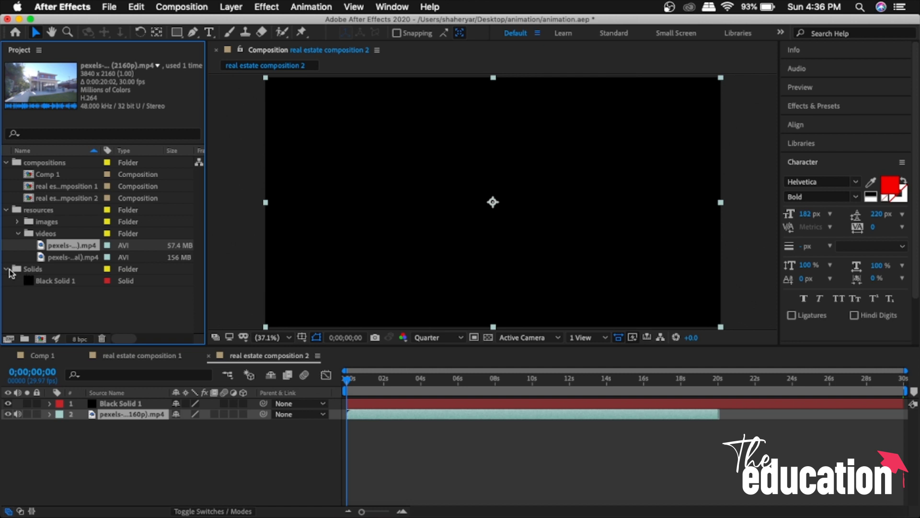
click(9, 271)
click(24, 271)
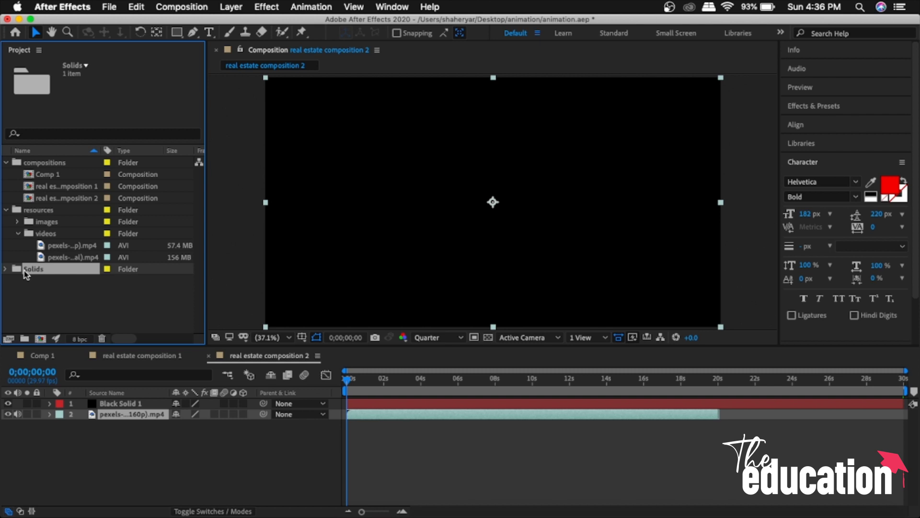
- Reveal the black solid layer's opacity and set it to 60%
click(161, 473)
click(144, 408)
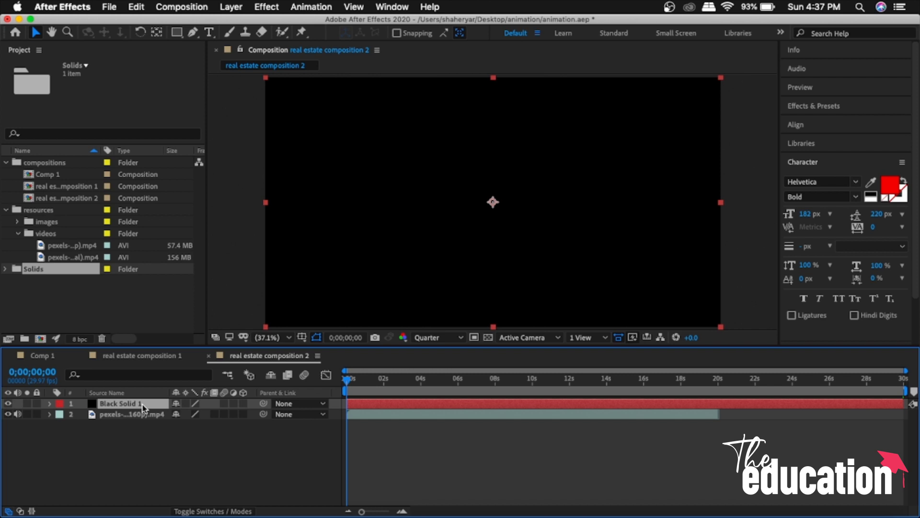
key(t)
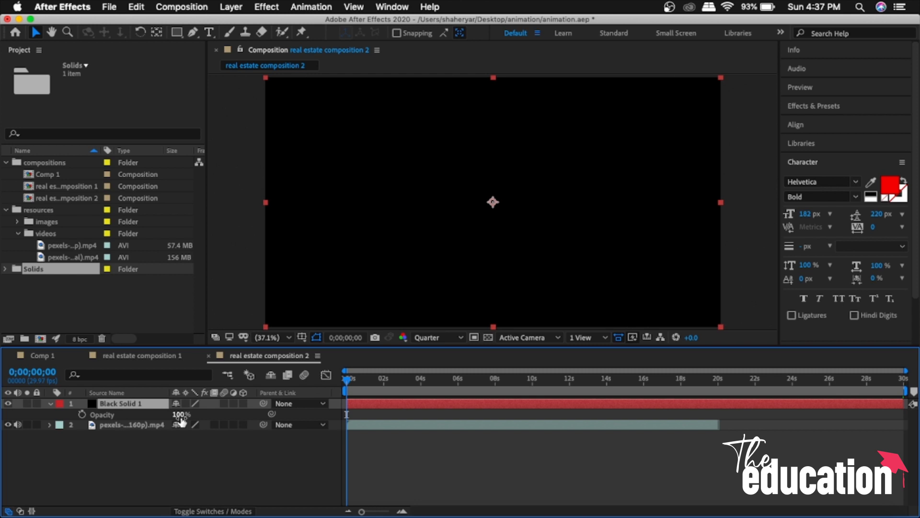
click(180, 414)
text(60)
click(181, 475)
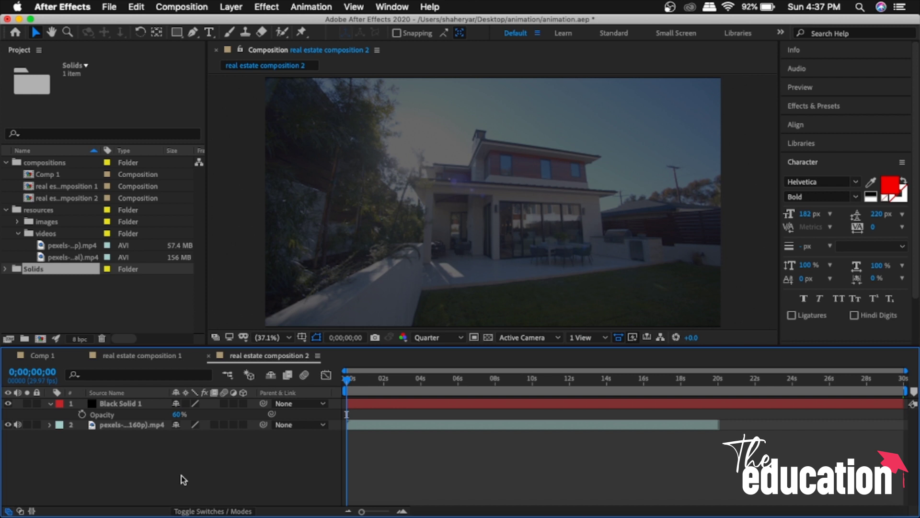
- Set the black solid layer's opacity to 80% to darken the video underneath
click(179, 414)
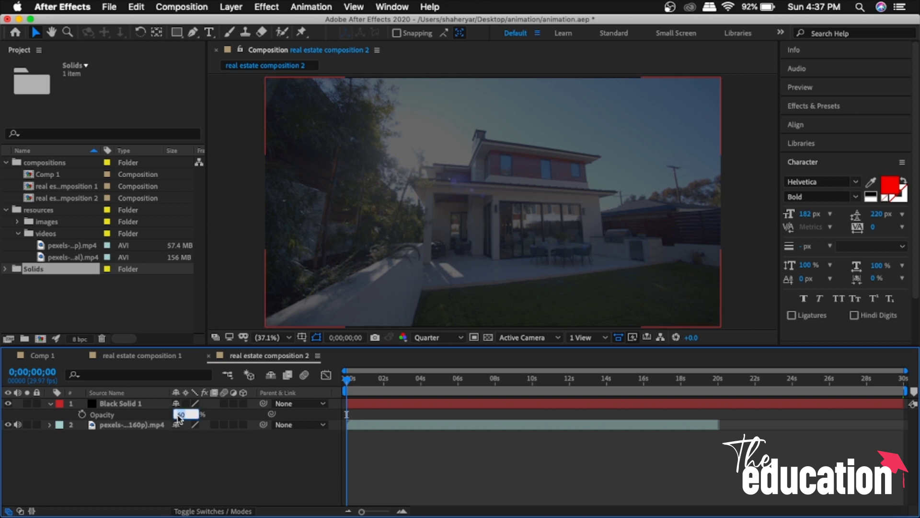
text(80)
key(Return)
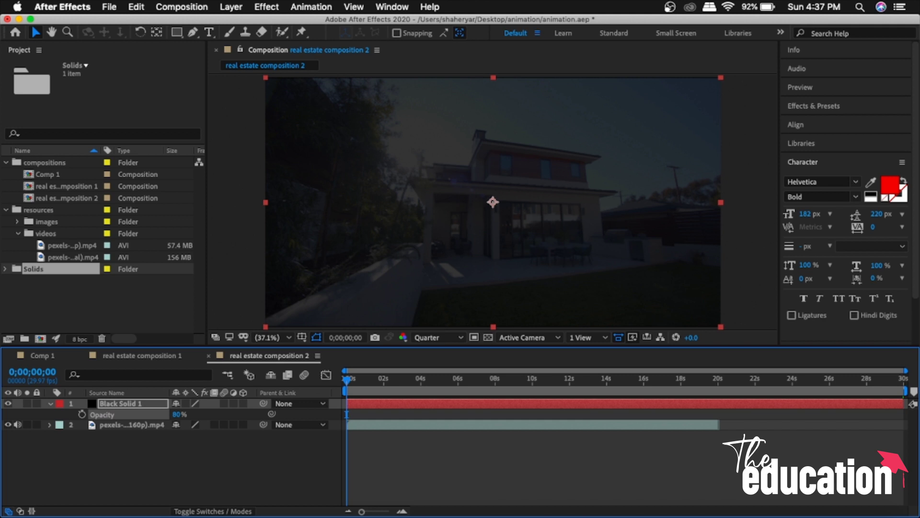
click(255, 456)
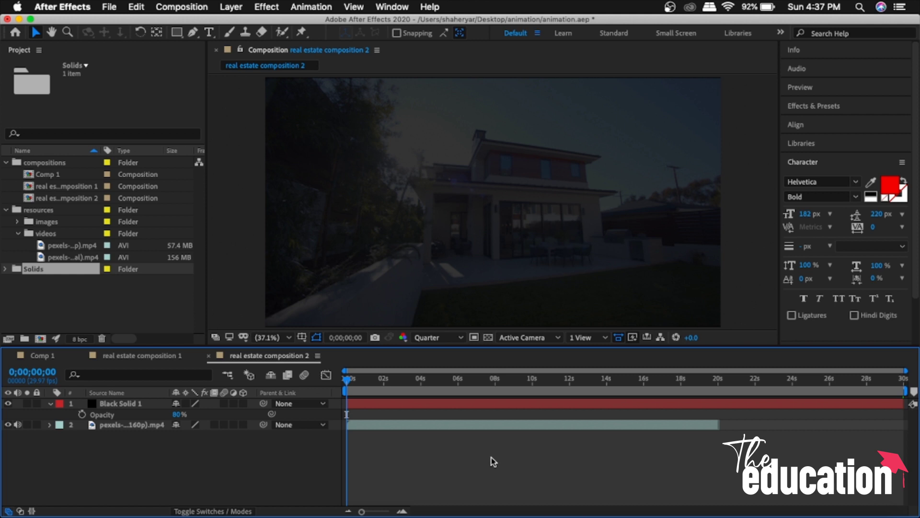
- Switch to Chrome, close the DownloadHelper page, and copy the heading "What is Lorem Ipsum?" from lipsum.com
click(745, 509)
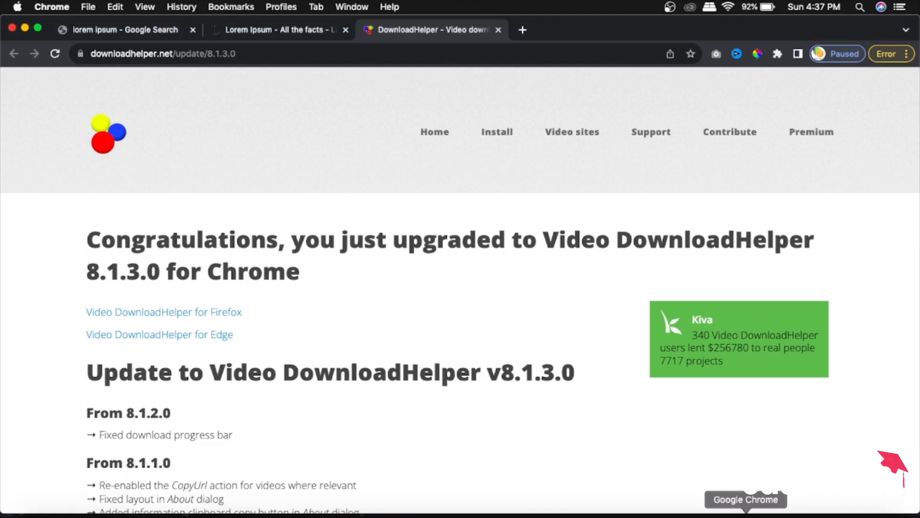
click(498, 30)
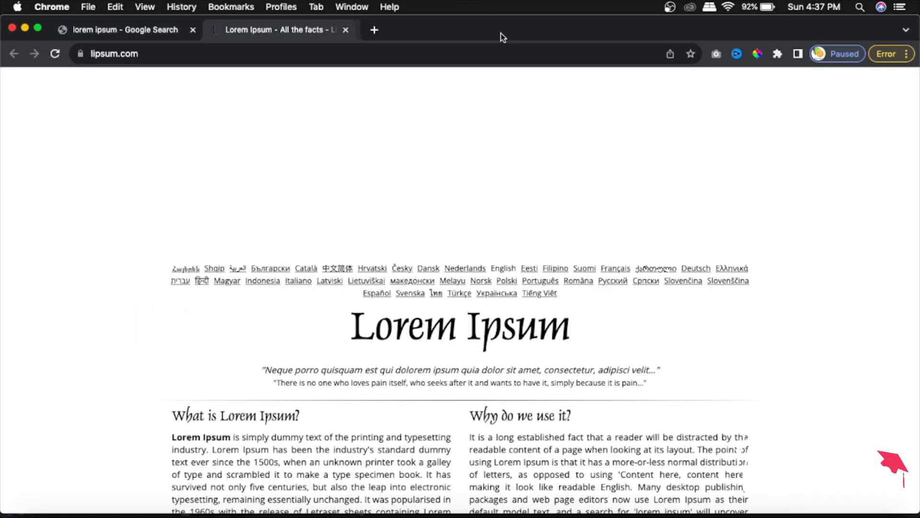
click(134, 32)
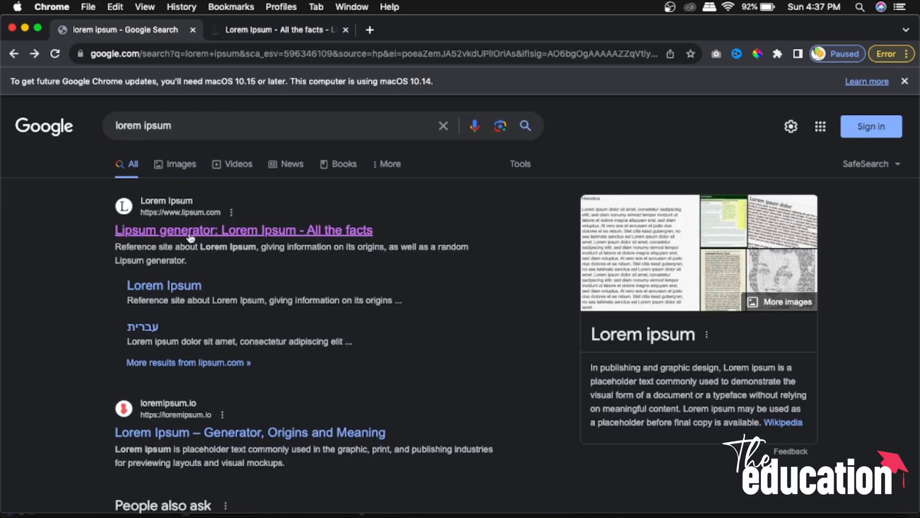
click(313, 32)
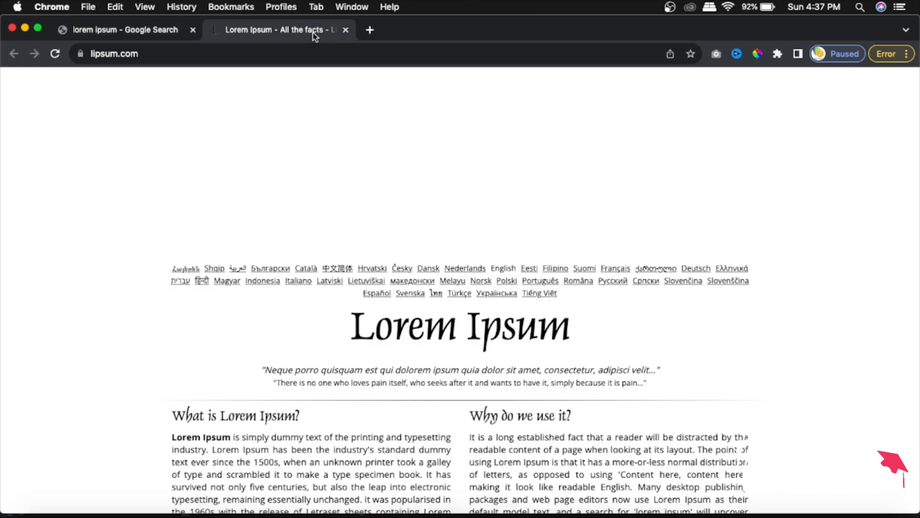
scroll(559, 318, down, 2)
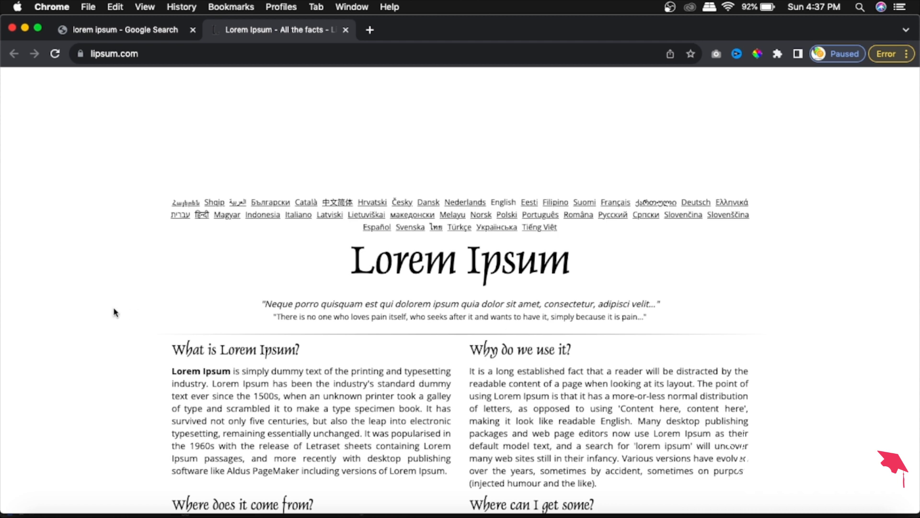
drag(175, 346, 316, 352)
key(super+c)
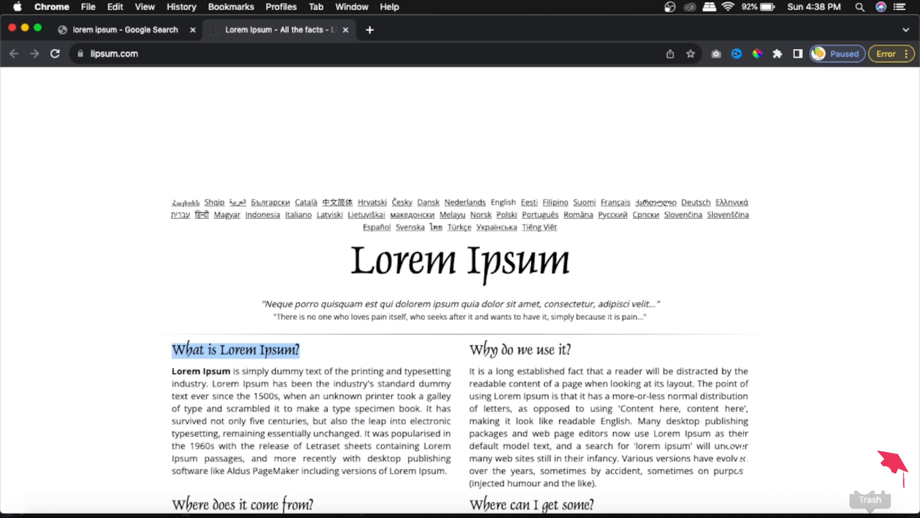
- Return to After Effects and place a text layer with the copied heading "What is Lorem Ipsum?" over the darkened video
click(818, 515)
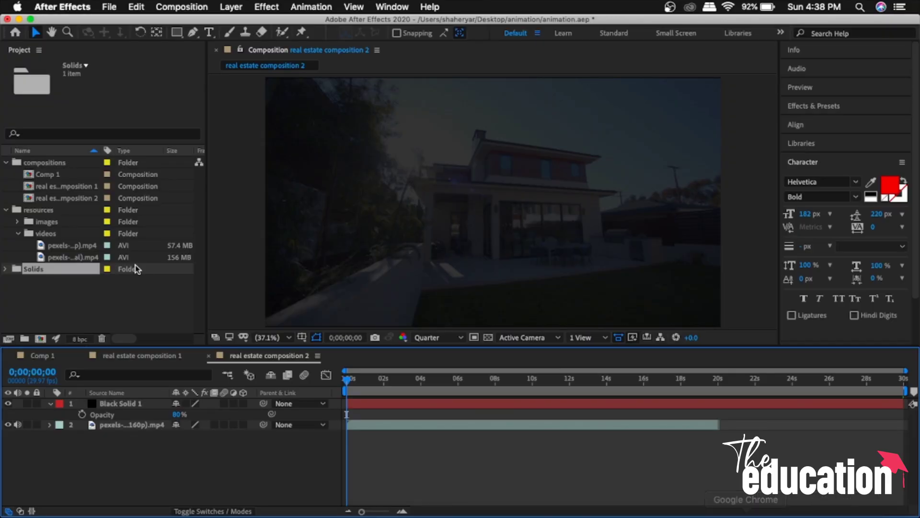
click(209, 33)
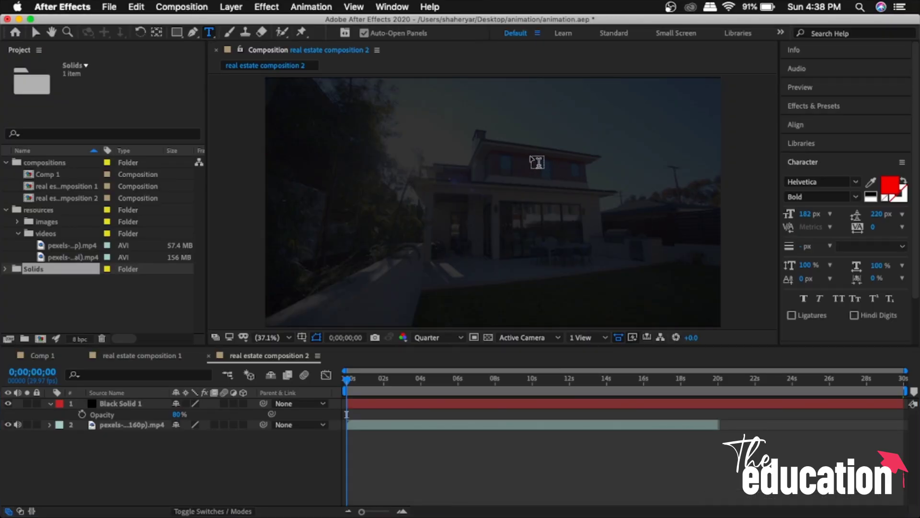
click(530, 168)
key(super+v)
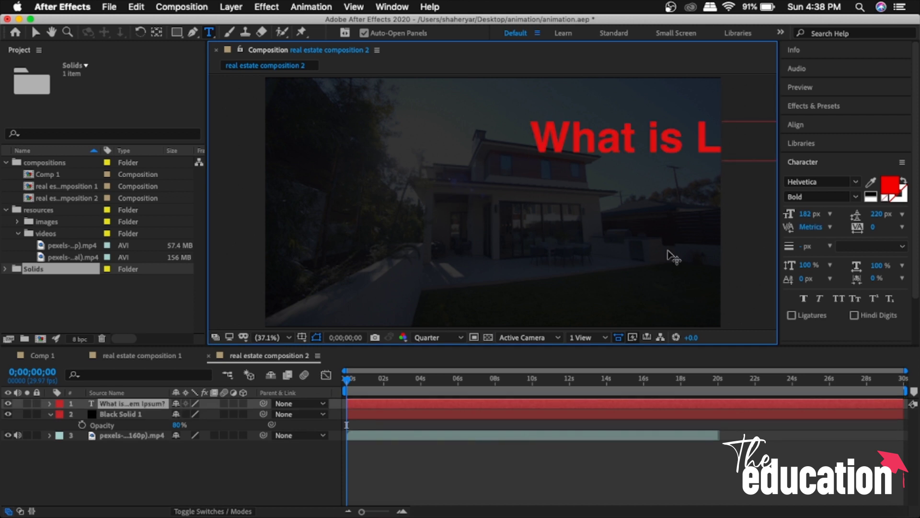
- Change the fill color of the whole "What is Lorem Ipsum?" text to white
key(super+a)
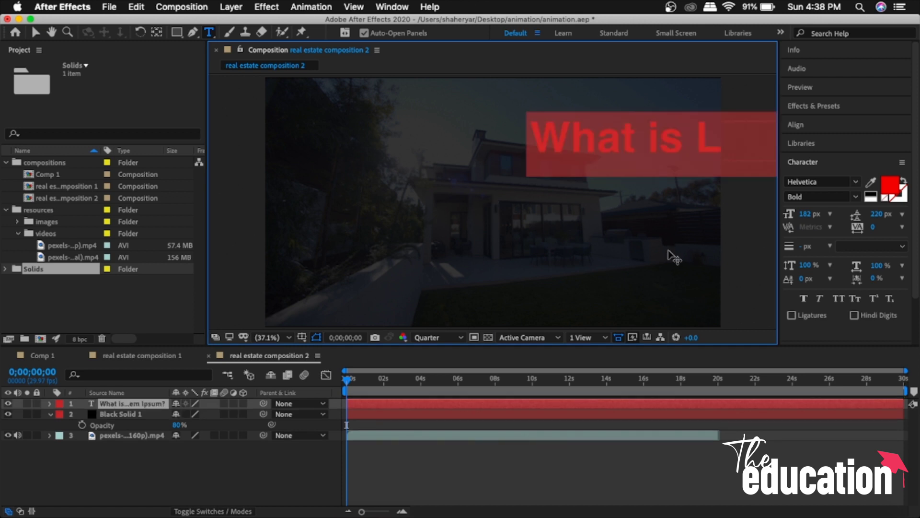
click(888, 186)
drag(348, 233, 302, 185)
click(604, 198)
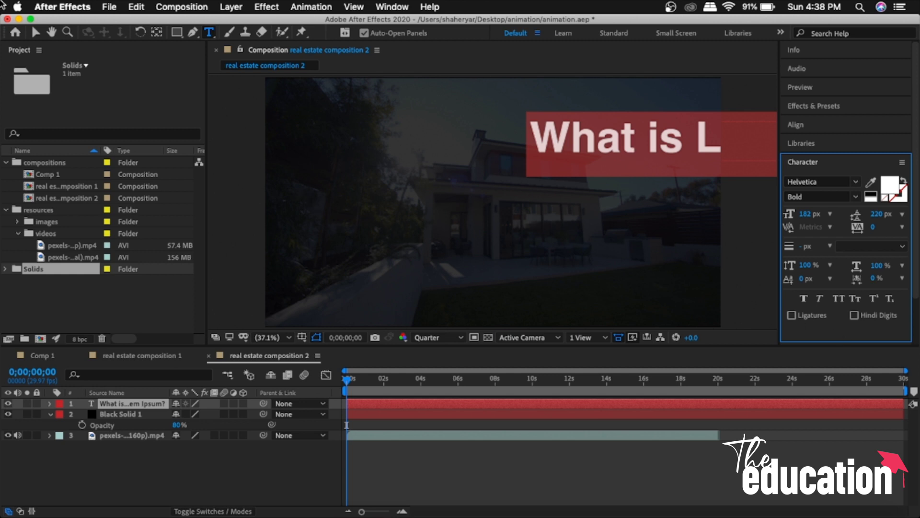
- Move the heading text slightly down and to the left within the frame
click(36, 32)
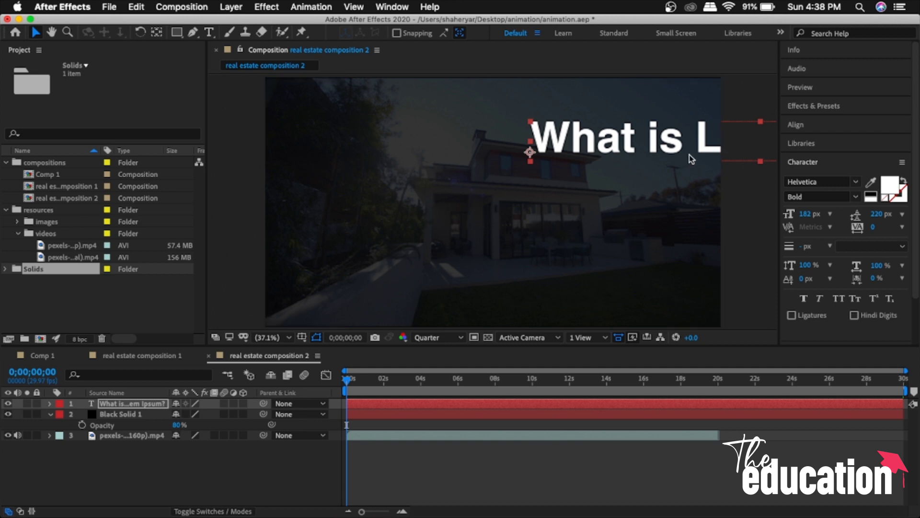
click(674, 152)
drag(674, 153, 656, 164)
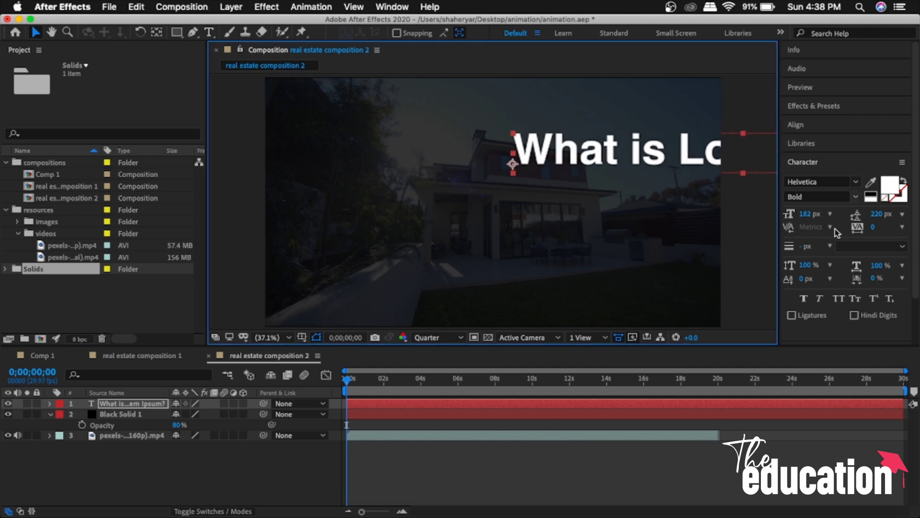
- Reduce the heading's font size to 80 px so the whole line fits inside the frame
click(809, 216)
key(Down)
key(Down)
key(Down)
key(Down)
key(Down)
key(Down)
key(Down)
key(Down)
key(Down)
key(Down)
key(Down)
key(Down)
key(Down)
key(Down)
key(Down)
key(Down)
key(Down)
key(Down)
key(Down)
key(Down)
key(Down)
key(Down)
key(Down)
key(Down)
key(Down)
key(Down)
key(Down)
key(Down)
key(Down)
key(Down)
key(Down)
key(Down)
key(Down)
key(Down)
key(Down)
key(Down)
key(Down)
key(Down)
key(Down)
key(Down)
key(Down)
key(Down)
key(Down)
key(Down)
key(Down)
key(Down)
key(Down)
key(Down)
key(Down)
key(Down)
key(Down)
key(Down)
key(Down)
key(Down)
key(Down)
key(Down)
key(Down)
key(Down)
key(Down)
key(Down)
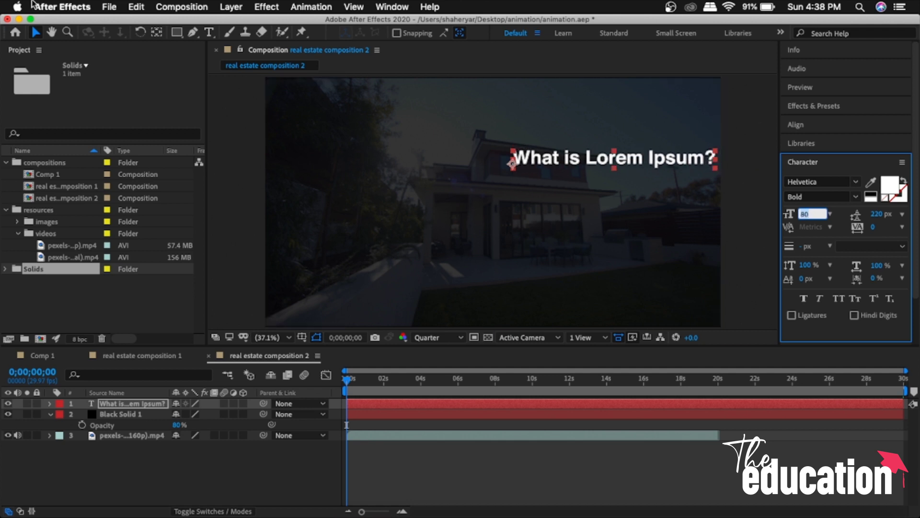
click(179, 466)
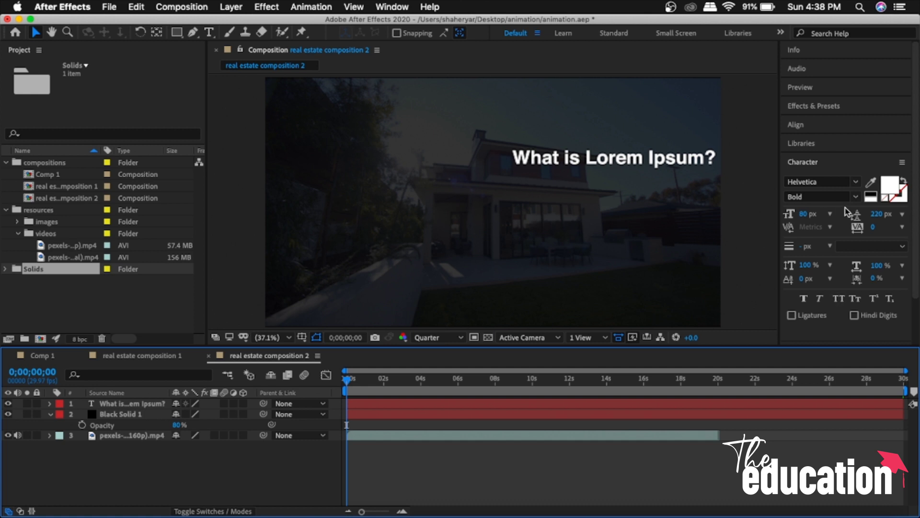
click(857, 183)
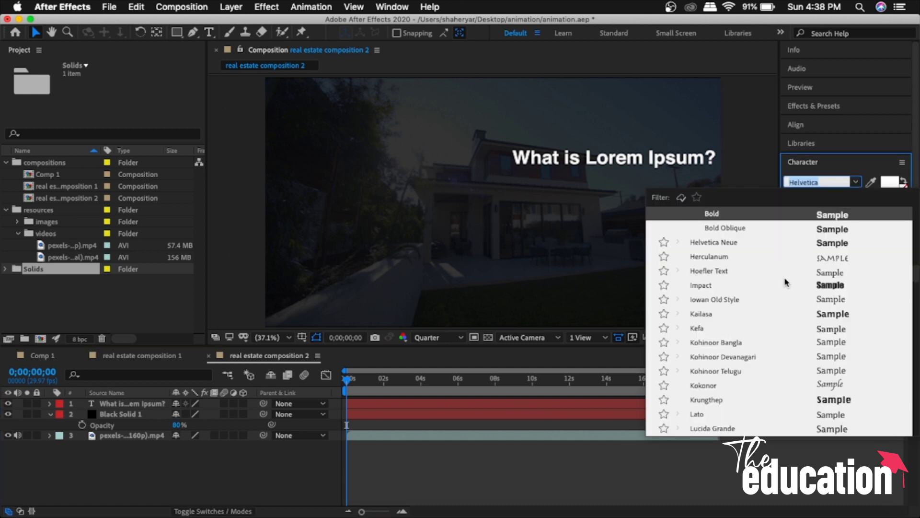
scroll(786, 285, down, 3)
scroll(784, 283, up, 4)
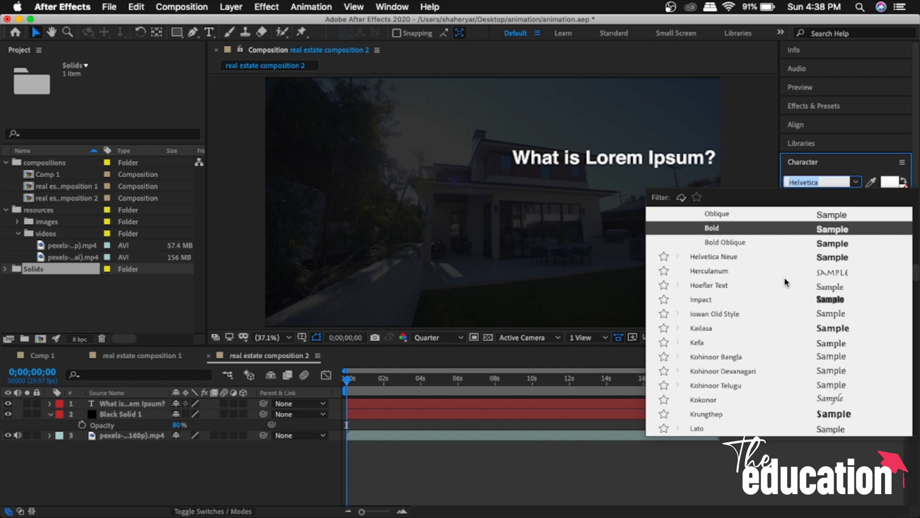
- Move the "What is Lorem Ipsum?" heading slightly down and to the left within the frame
click(601, 159)
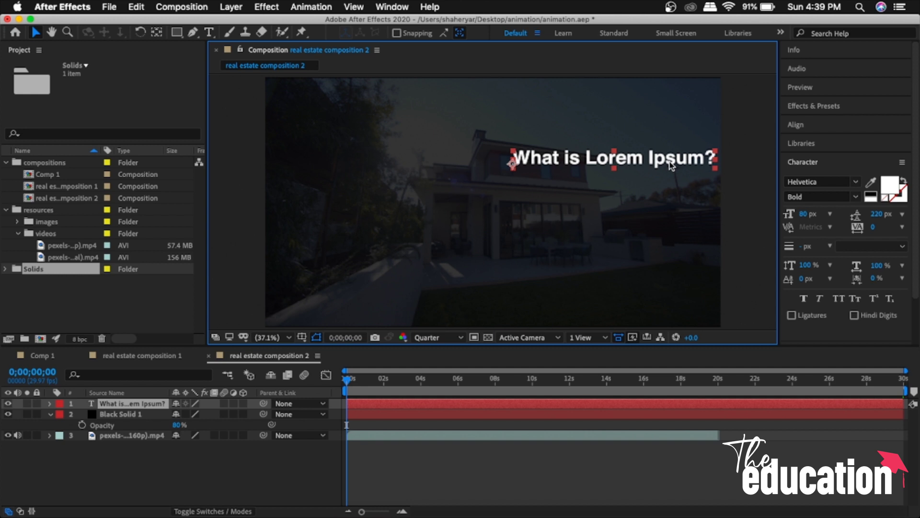
drag(671, 163, 664, 182)
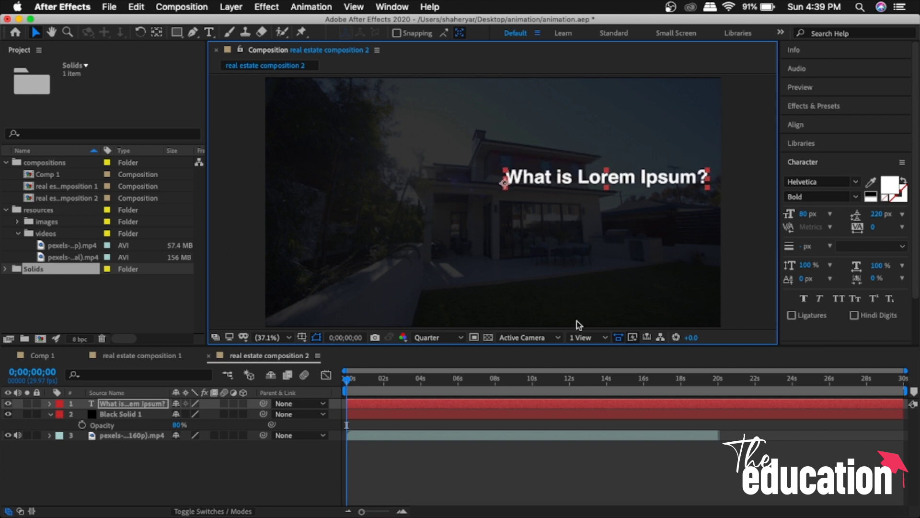
- Switch to Chrome and copy the lipsum.com passage from "Lorem Ipsum is simply dummy text" through "since the 1500s"
key(super+Tab)
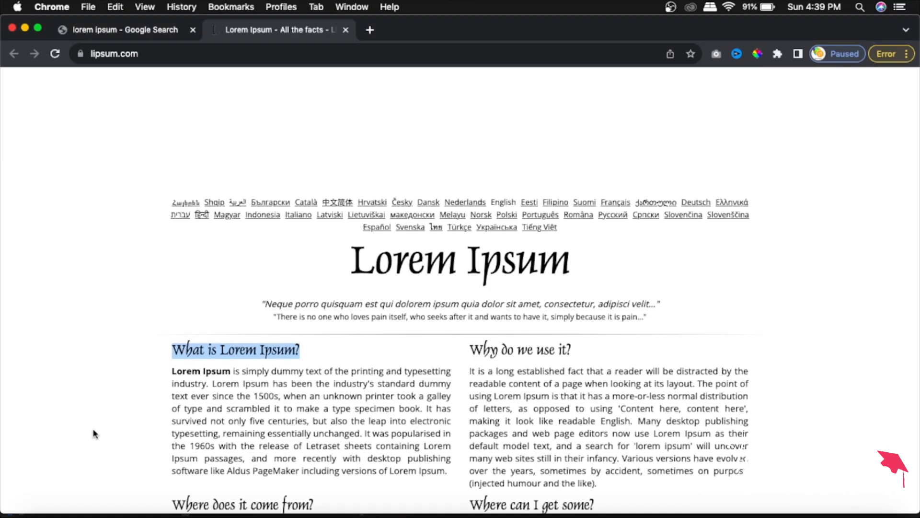
drag(173, 371, 280, 397)
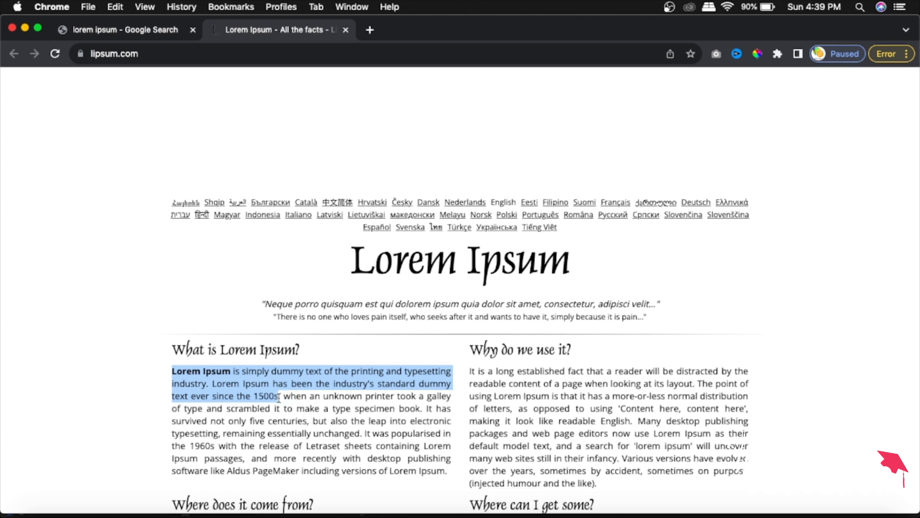
key(super+c)
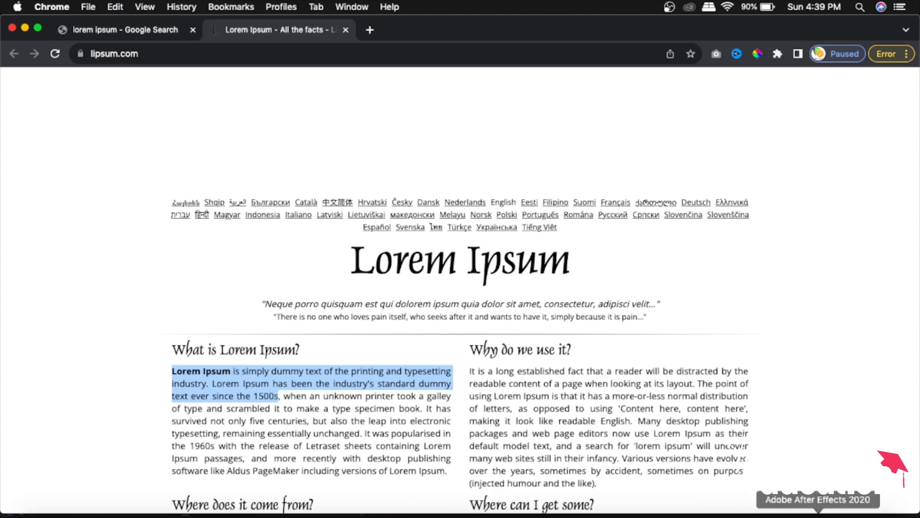
- Return to After Effects and place the copied passage as a new text layer just below the heading
click(818, 516)
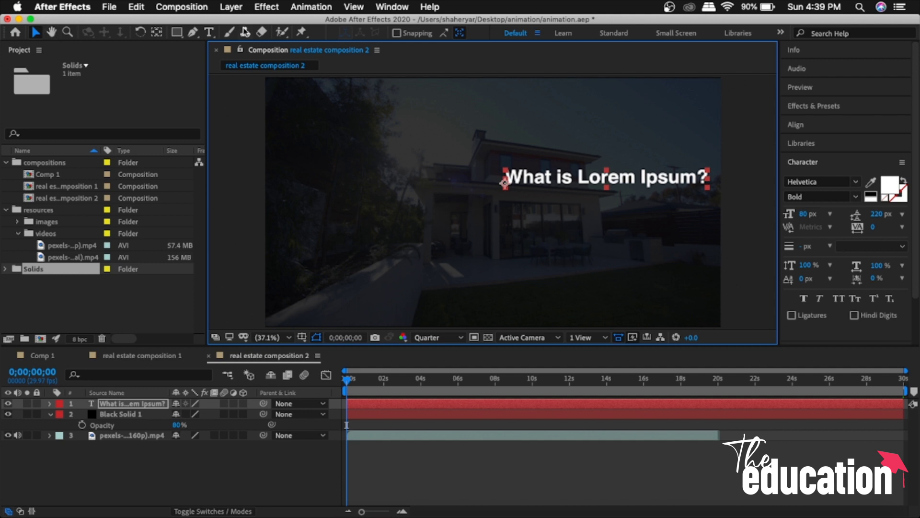
click(209, 32)
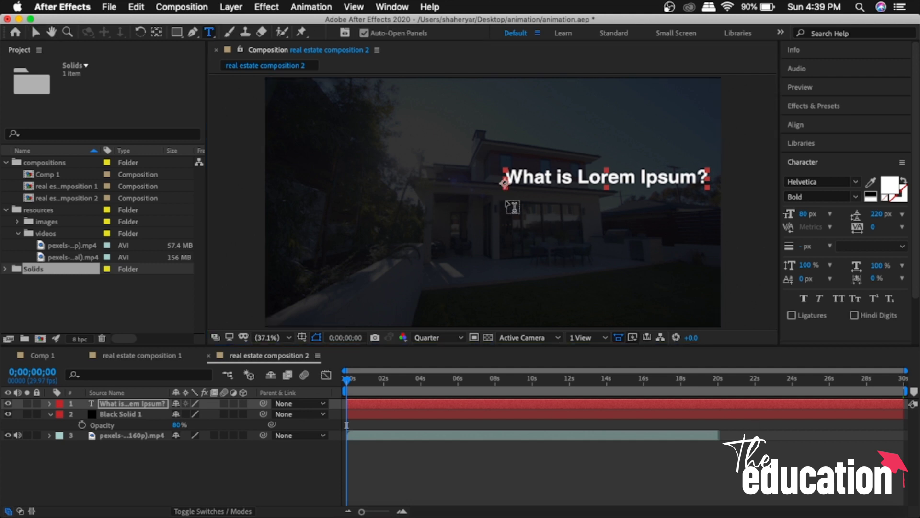
click(512, 207)
key(super+v)
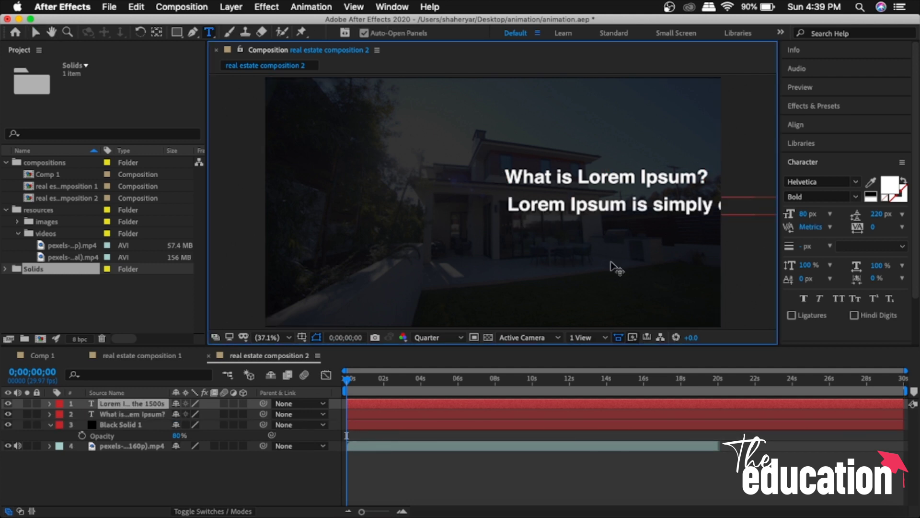
- Set the whole body text to a font size of 40 px and the Regular style
key(super+a)
click(809, 214)
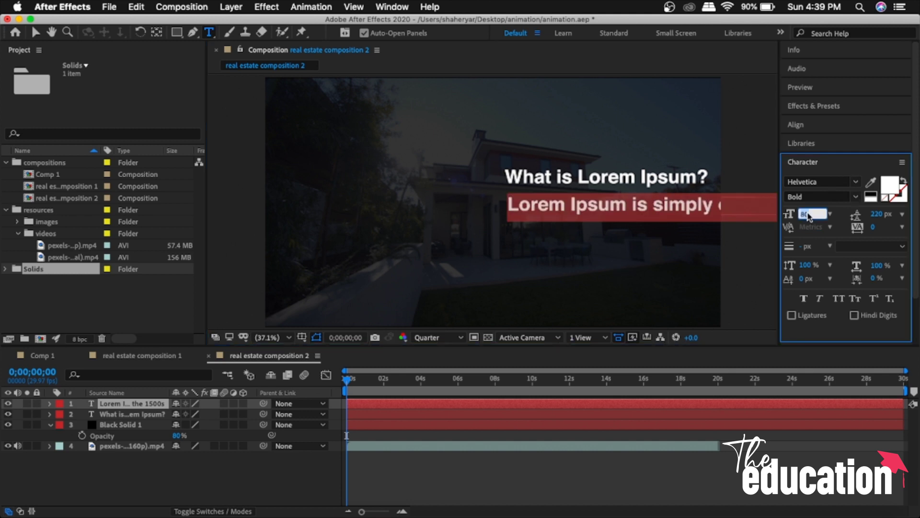
key(shift+Down)
key(shift+Down)
key(shift+Down)
key(shift+Down)
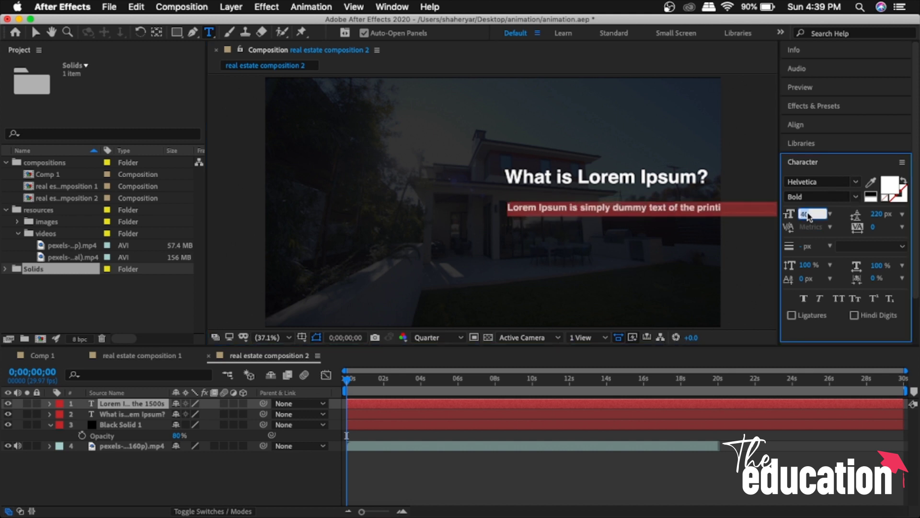
click(856, 197)
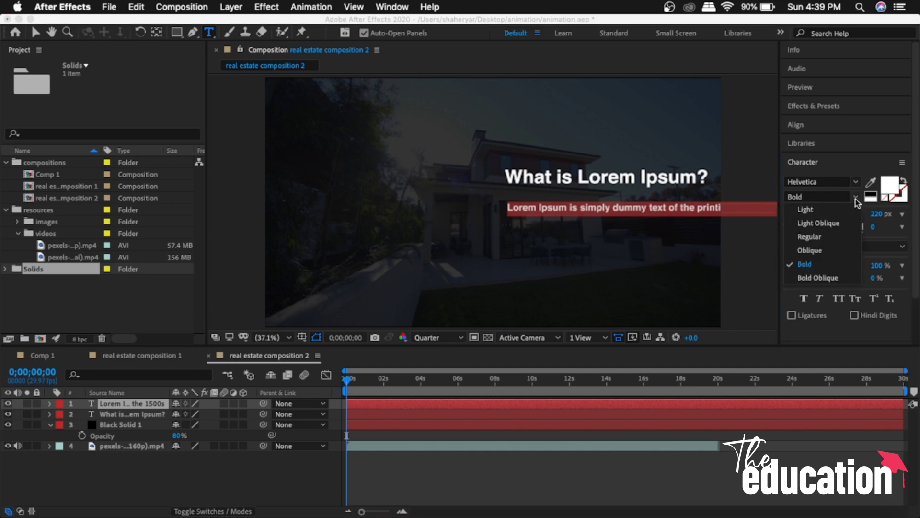
click(818, 237)
- Break the body text into four lines, with line breaks after "printing", "has been" and "ever since"
click(708, 215)
click(716, 211)
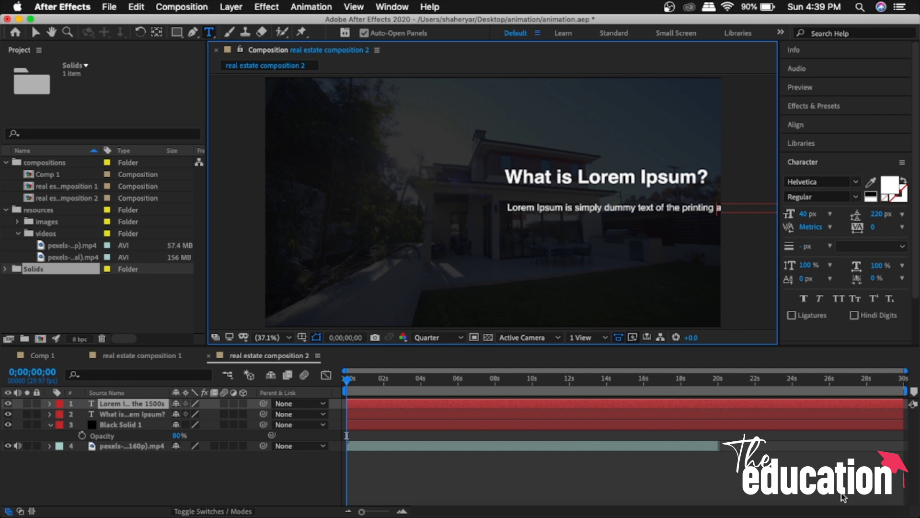
key(Return)
key(BackSpace)
key(Return)
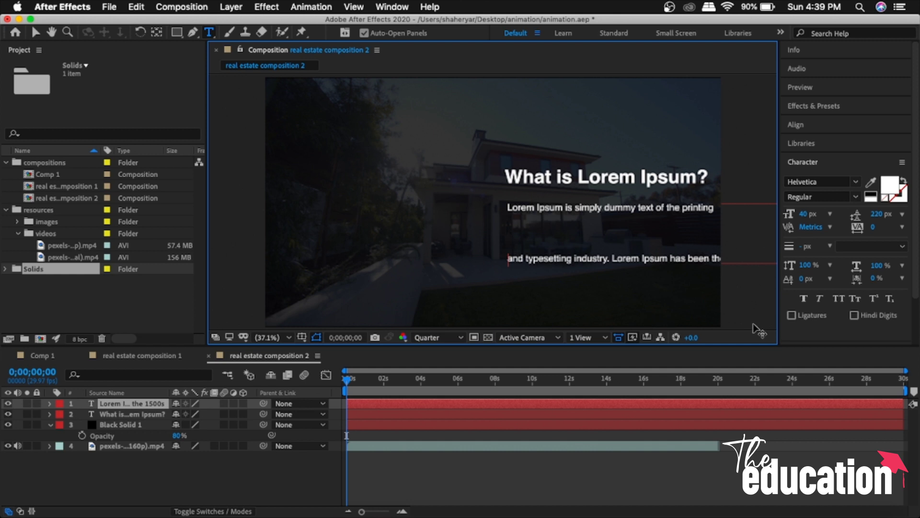
click(710, 258)
key(Return)
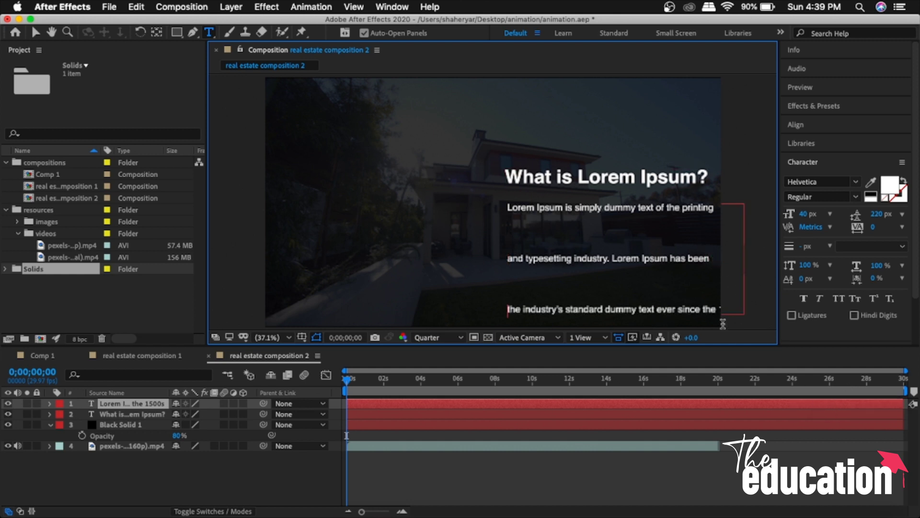
click(704, 308)
key(Return)
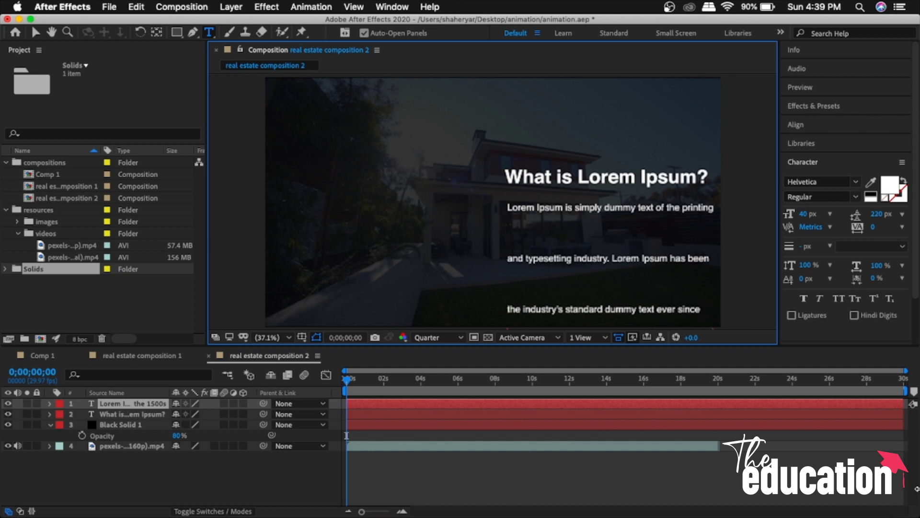
- Reduce the line spacing of the entire body text to 65 px
click(643, 262)
key(super+a)
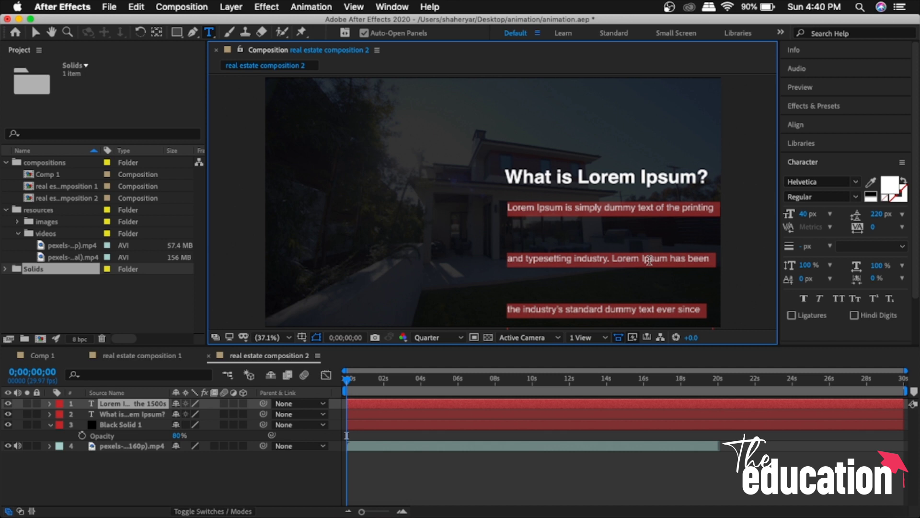
click(874, 216)
click(874, 216)
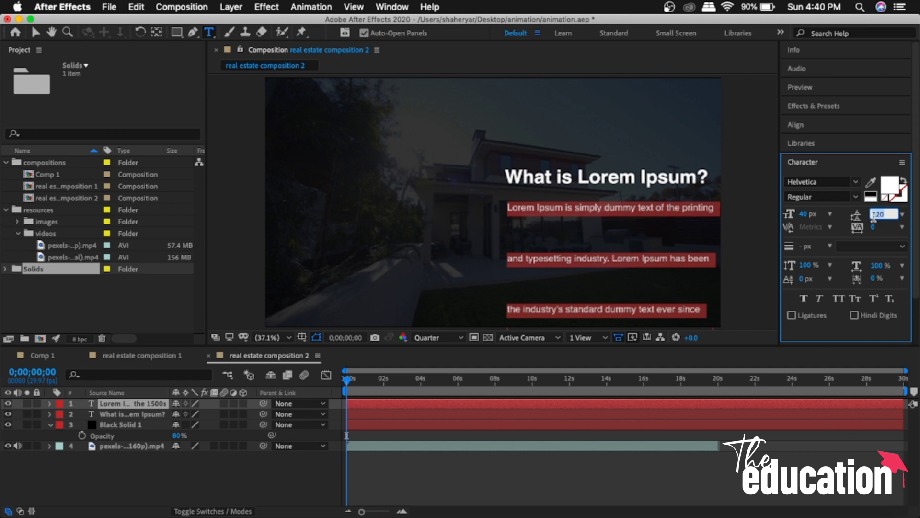
key(shift+Down)
key(shift+Down)
key(shift+Down)
key(shift+Down)
key(shift+Down)
key(shift+Down)
key(shift+Down)
key(shift+Down)
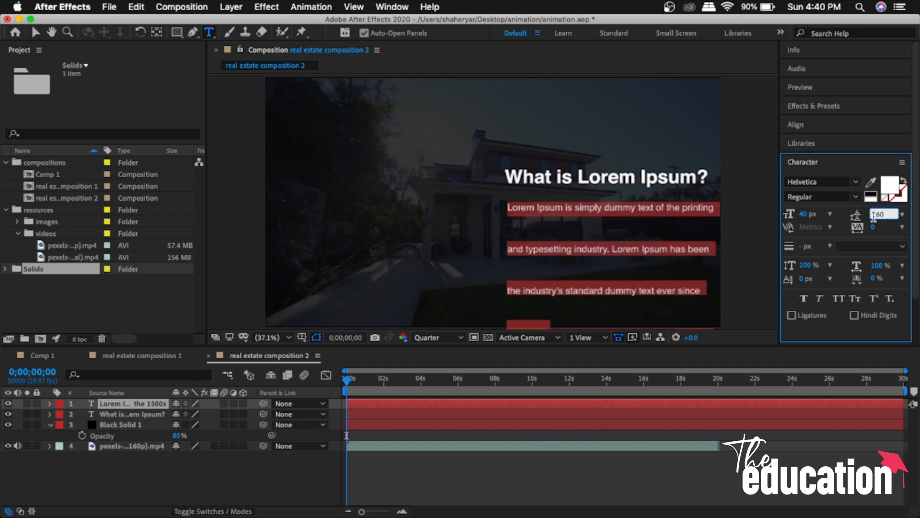
key(shift+Down)
key(shift+Down)
key(shift+Down)
key(shift+Down)
key(shift+Down)
key(shift+Down)
key(shift+Down)
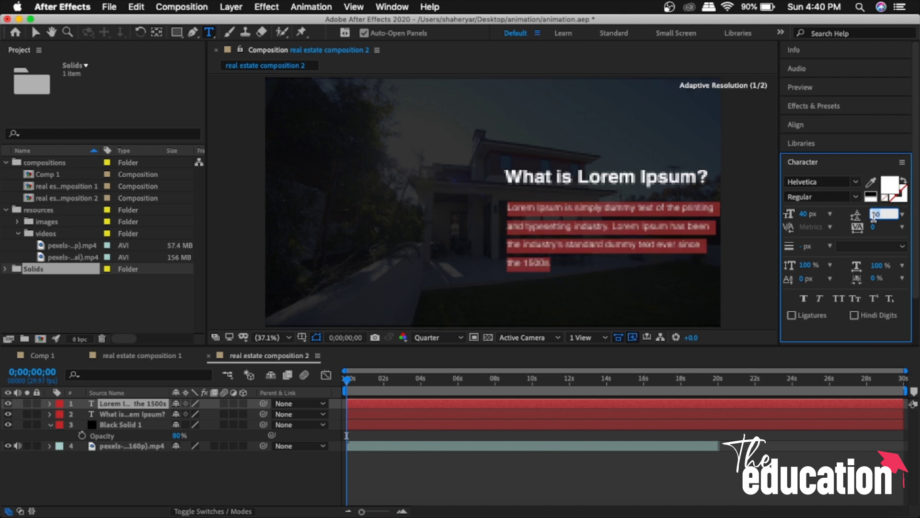
key(shift+Down)
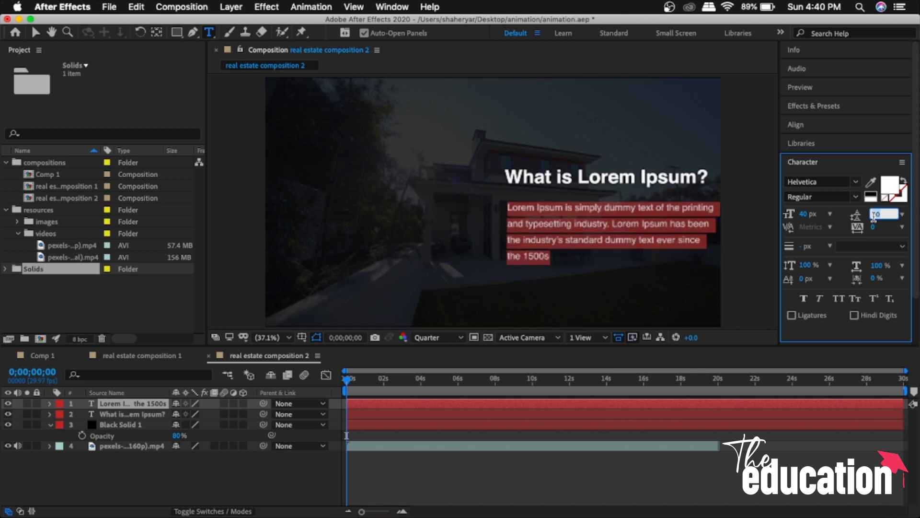
key(Down)
key(Down)
key(Down)
key(Down)
key(Down)
key(Down)
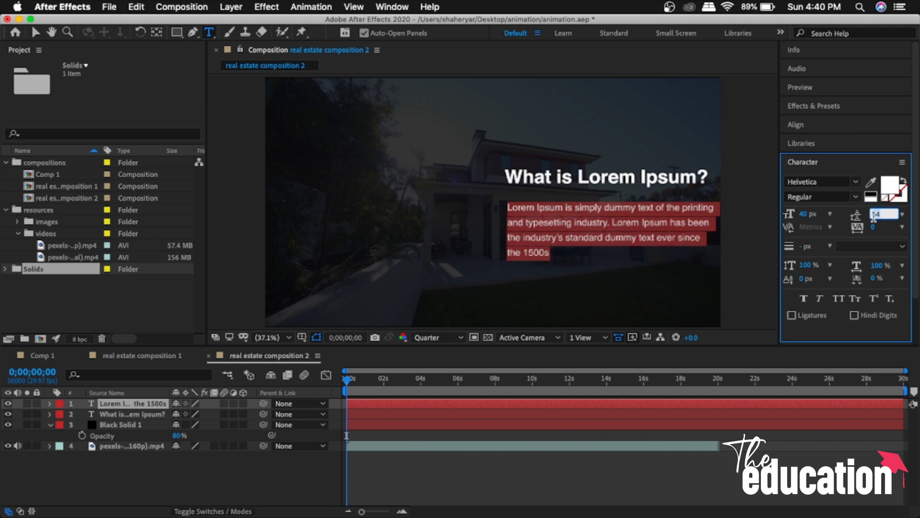
key(Up)
- Move the body text slightly up and left so it sits closer beneath the heading, and deselect it
click(36, 32)
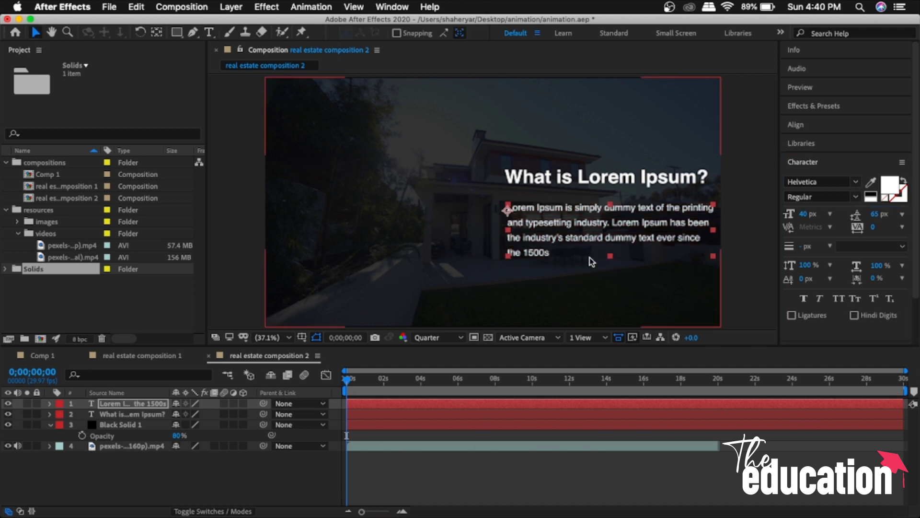
drag(607, 226, 602, 219)
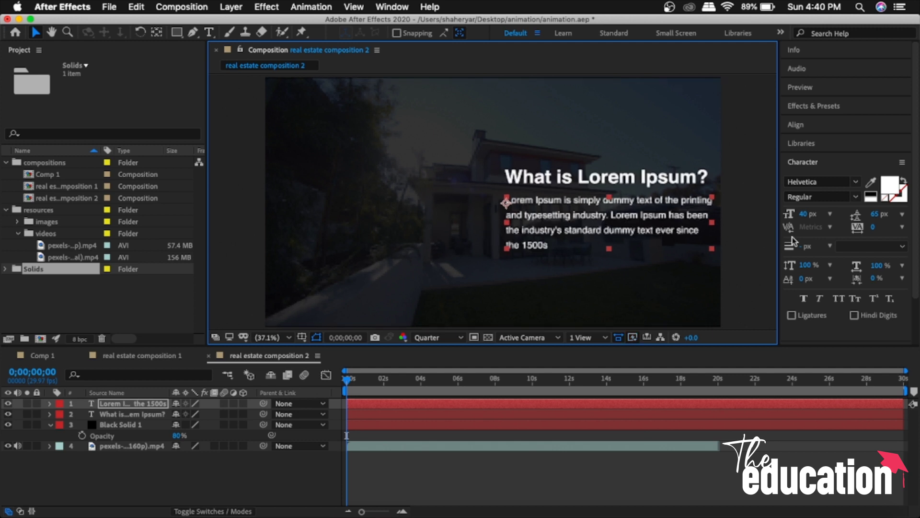
click(762, 237)
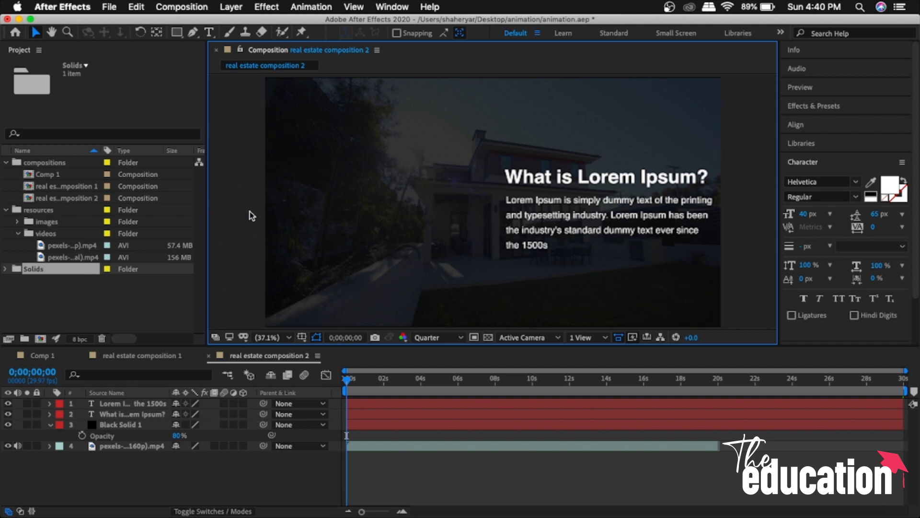
- Show the rulers and place a vertical guide along the left edge of the heading
key(super+r)
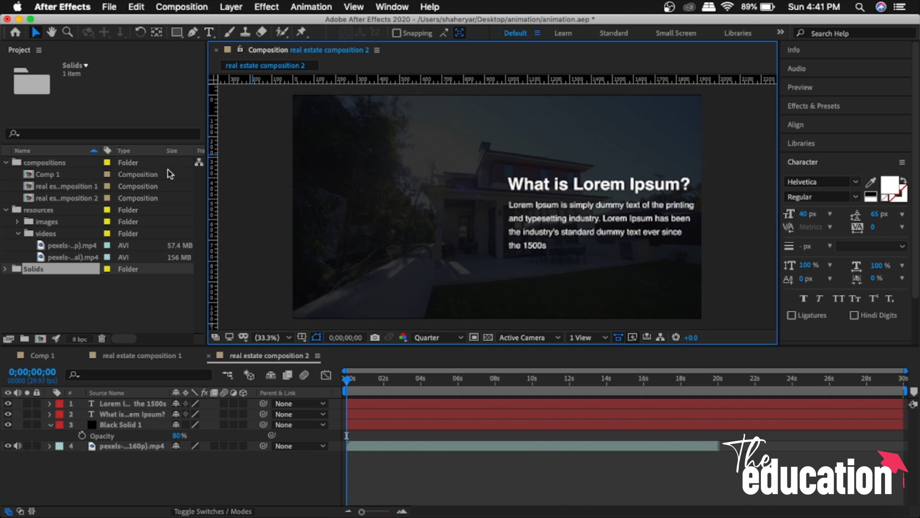
drag(215, 184, 508, 192)
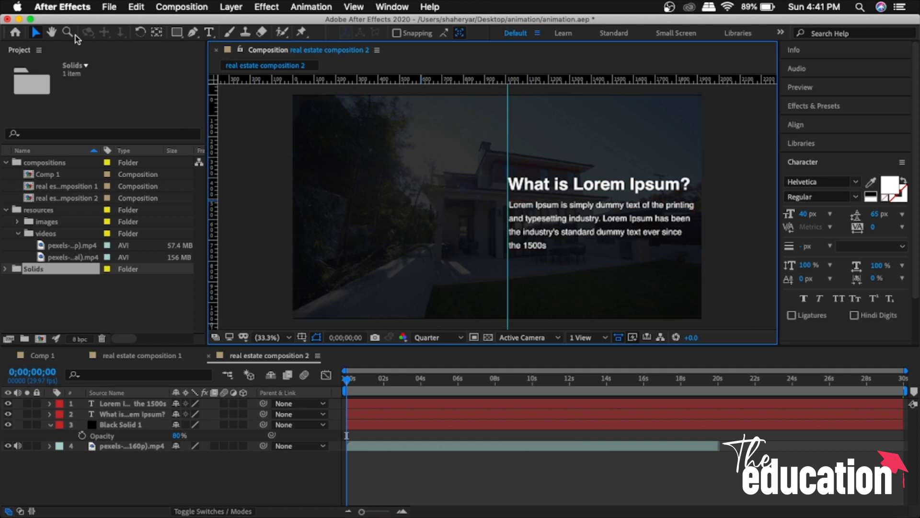
- Nudge the body text slightly left so its left edge lines up with the guide and heading
click(553, 210)
key(Left)
key(Left)
key(Left)
key(Up)
key(Up)
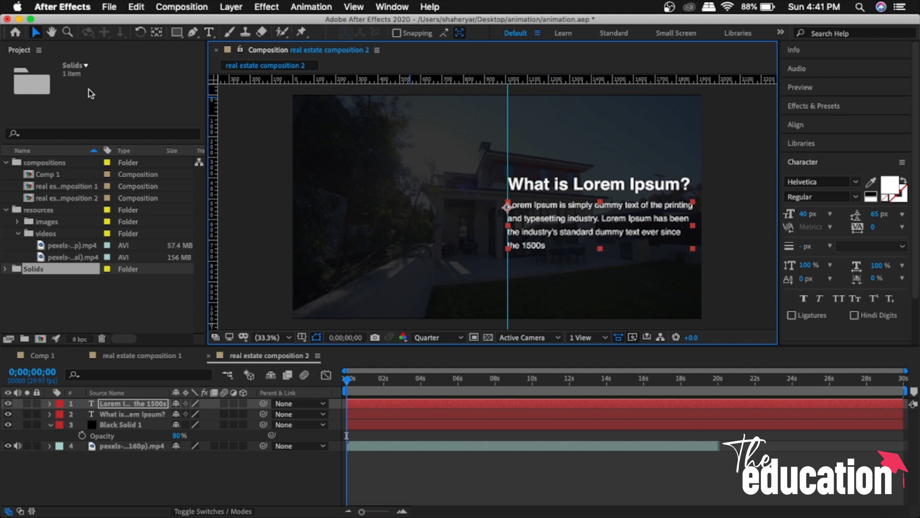
- Deselect the body text and remove the vertical guide from the composition view
click(265, 201)
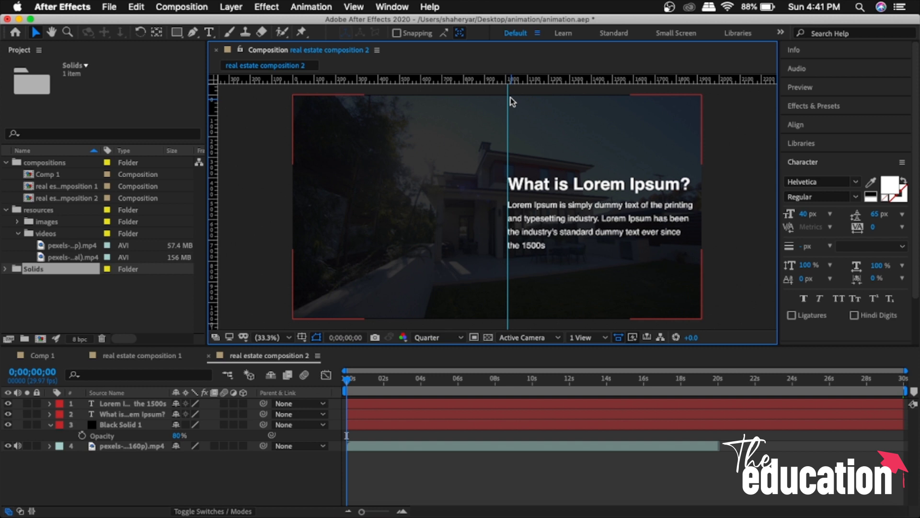
drag(509, 99, 162, 114)
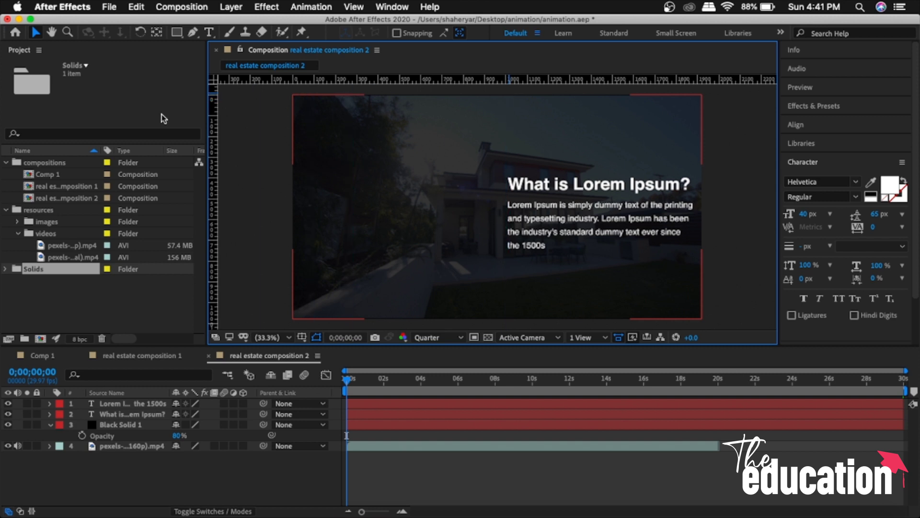